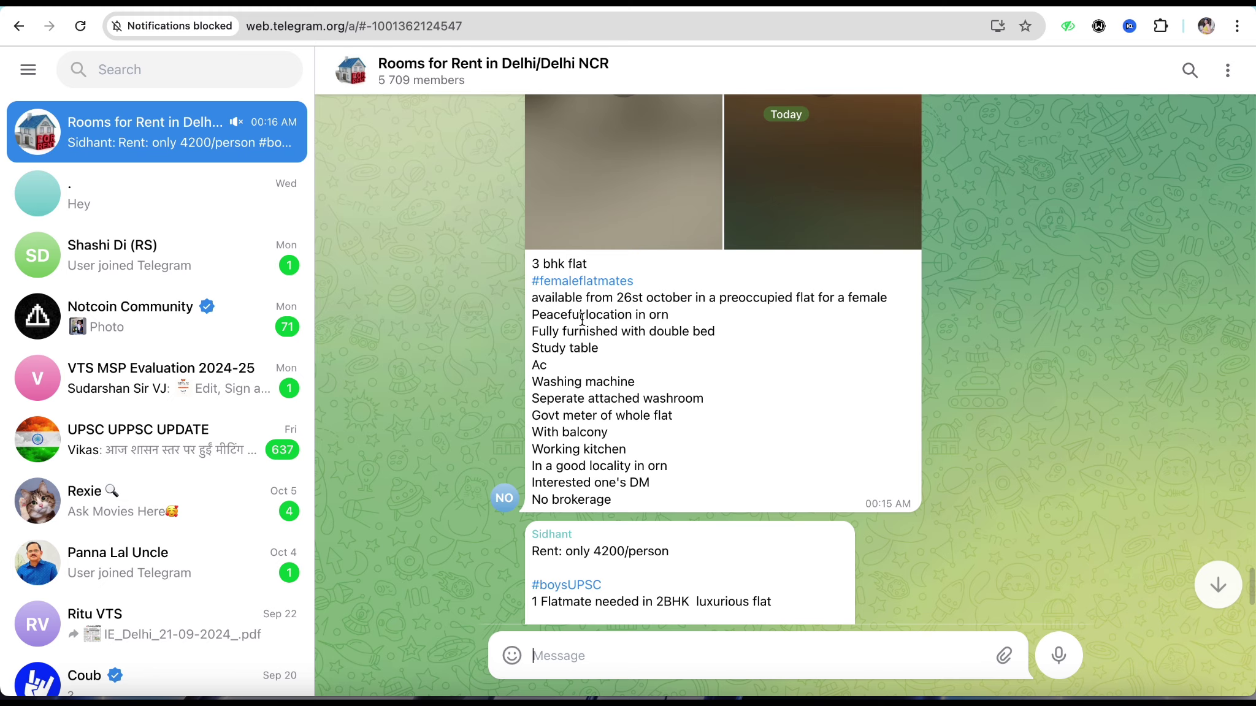
scroll(581, 320, "up", 3)
scroll(583, 322, "up", 3)
scroll(582, 326, "up", 1)
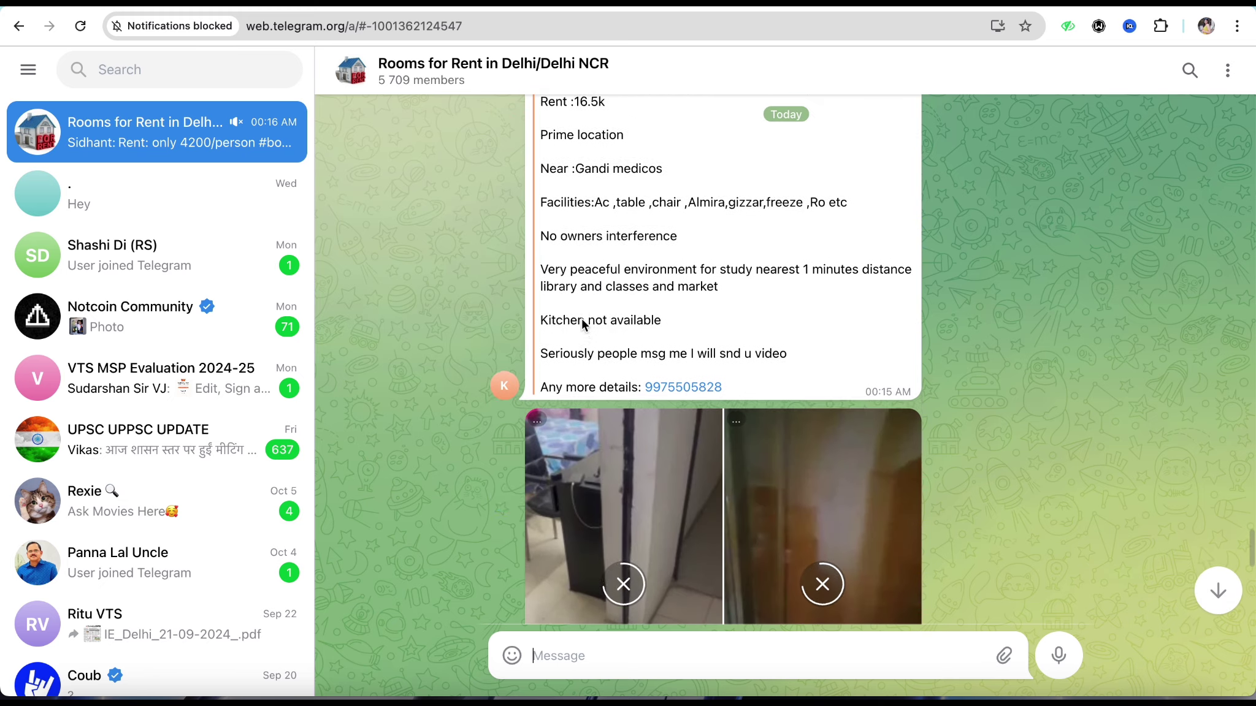
scroll(581, 318, "down", 3)
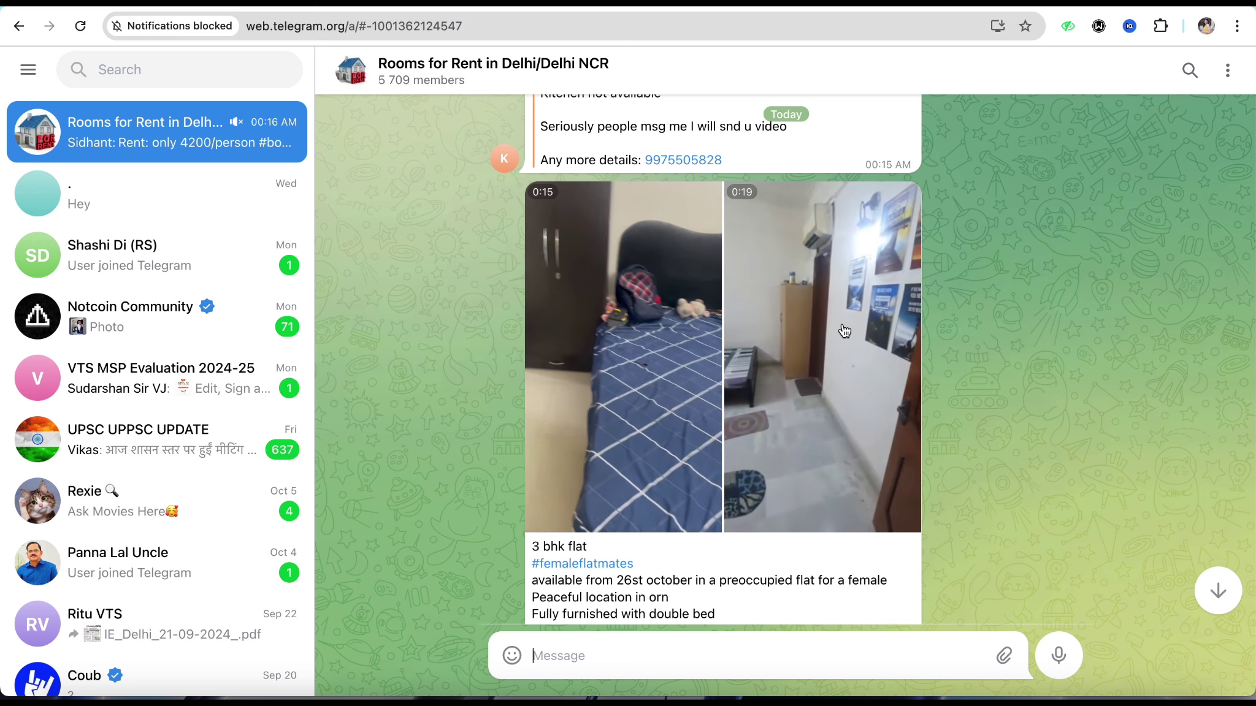
Download the 3 bhk flat post's room video from its context menu.
right_click(842, 331)
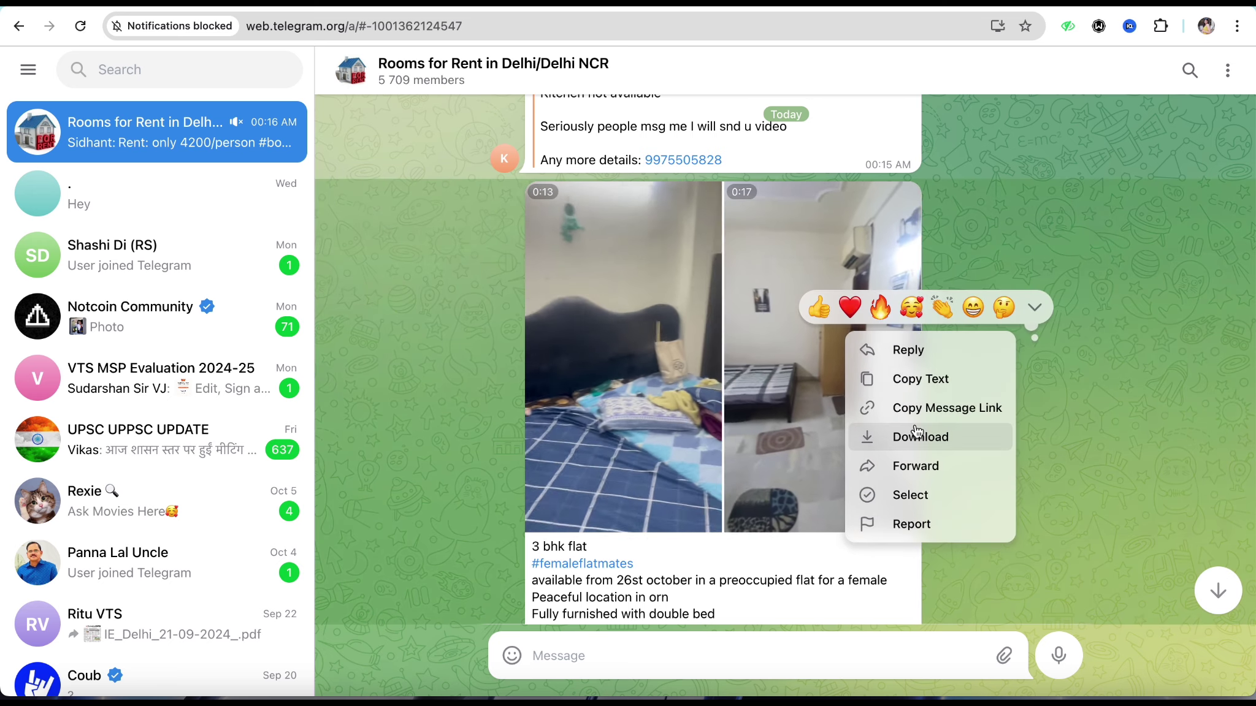
left_click(949, 440)
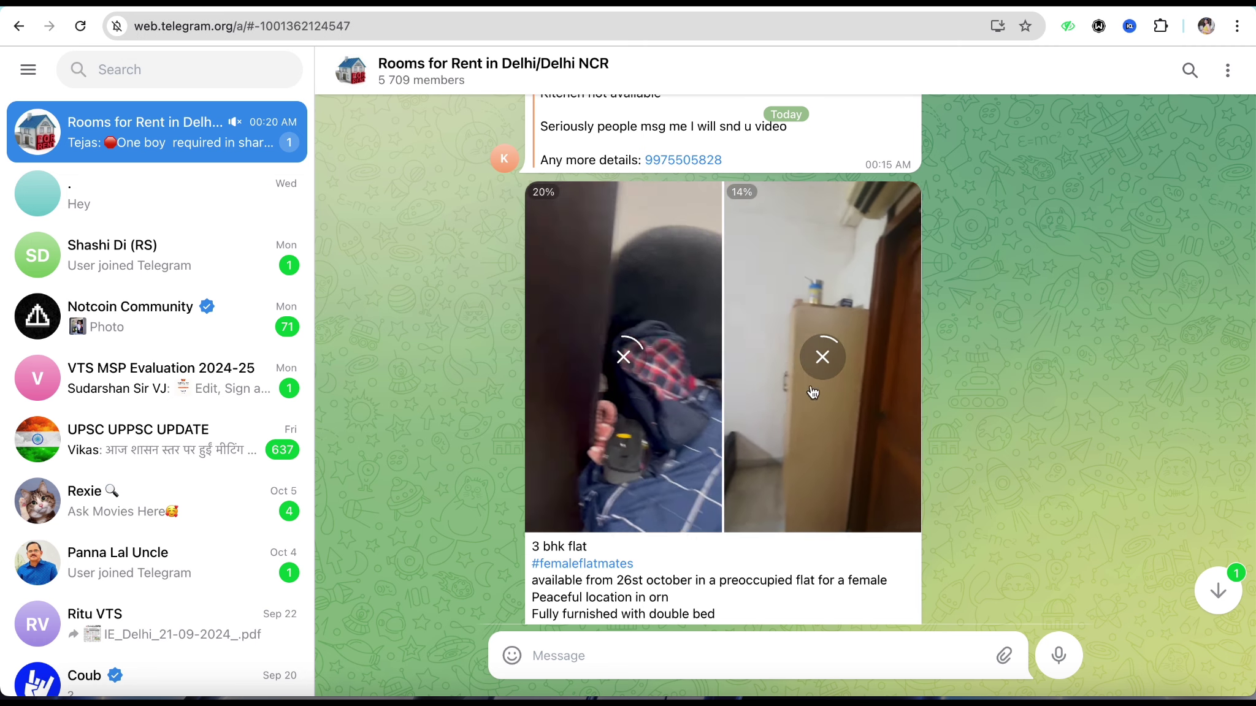
scroll(771, 391, "down", 1)
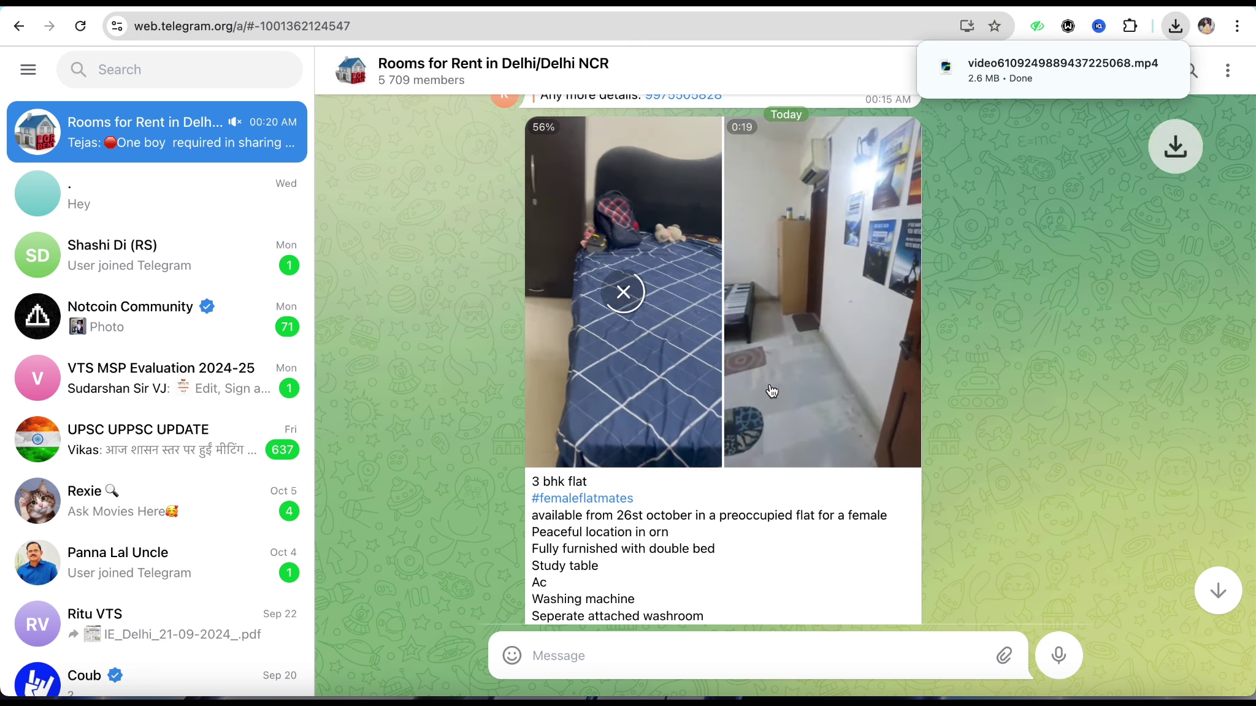
Check recent downloads, close the video viewer, and bring up the downloaded file's options in Finder Recents.
left_click(1175, 28)
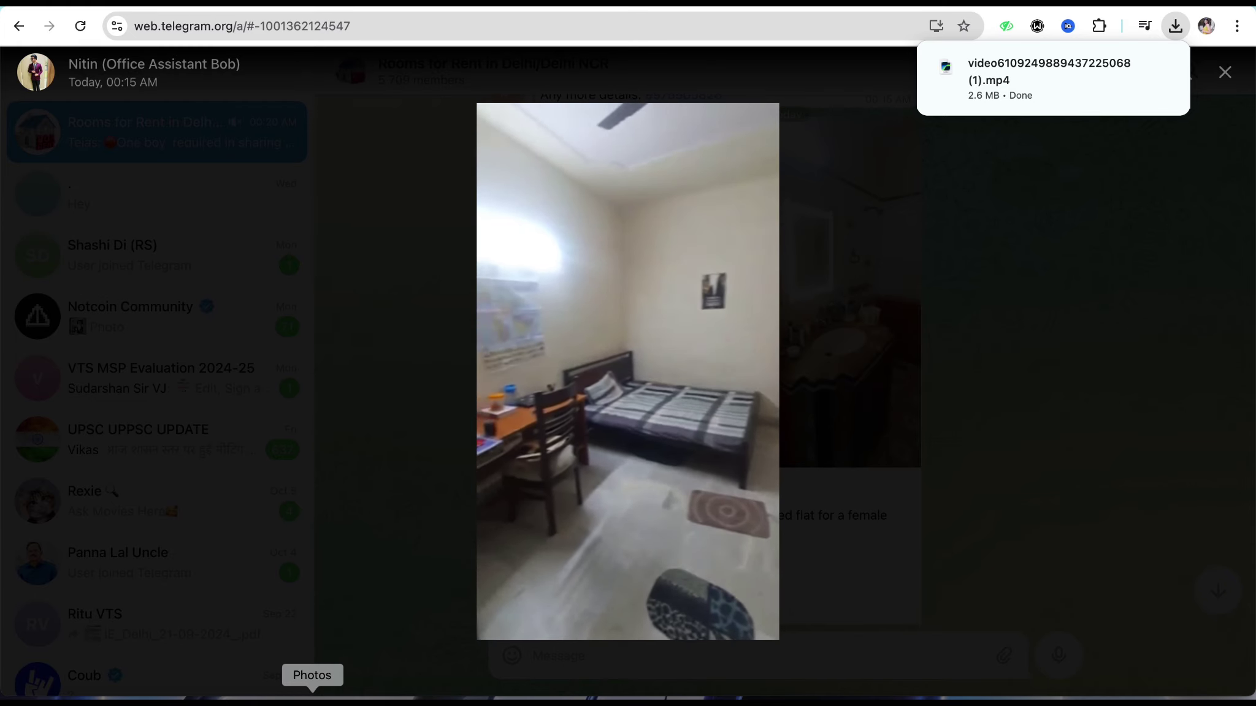
left_click(981, 344)
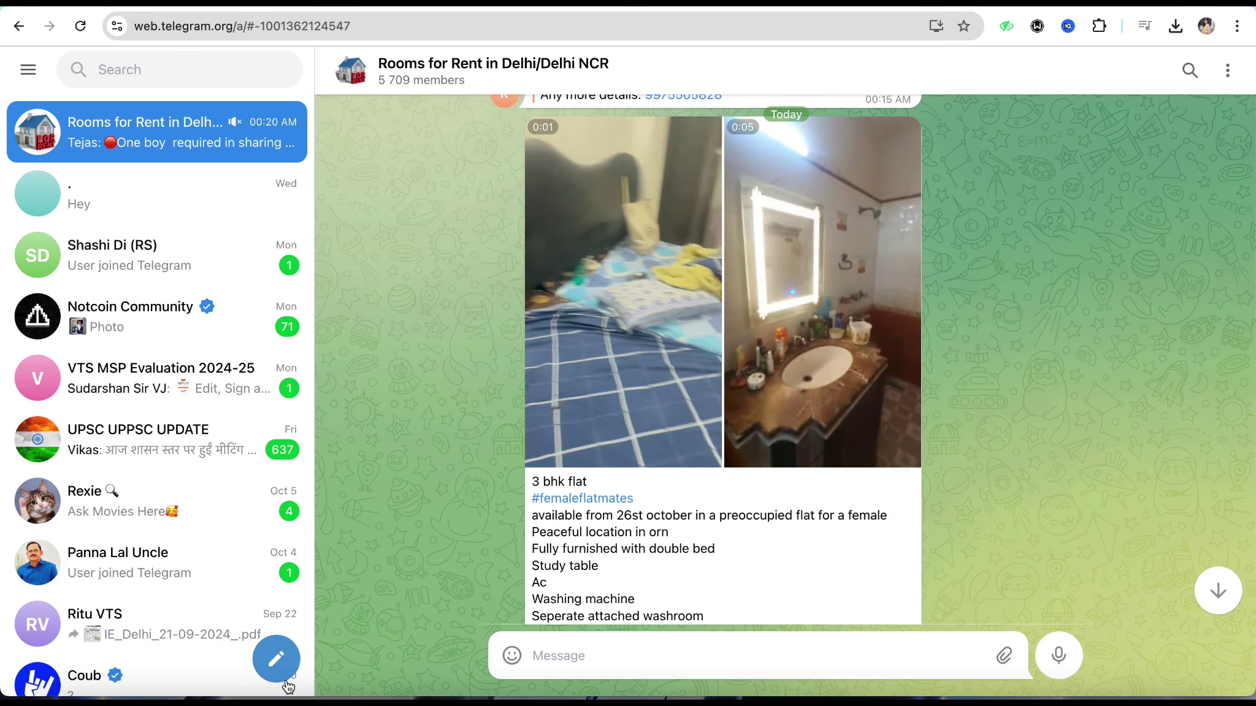
right_click(380, 152)
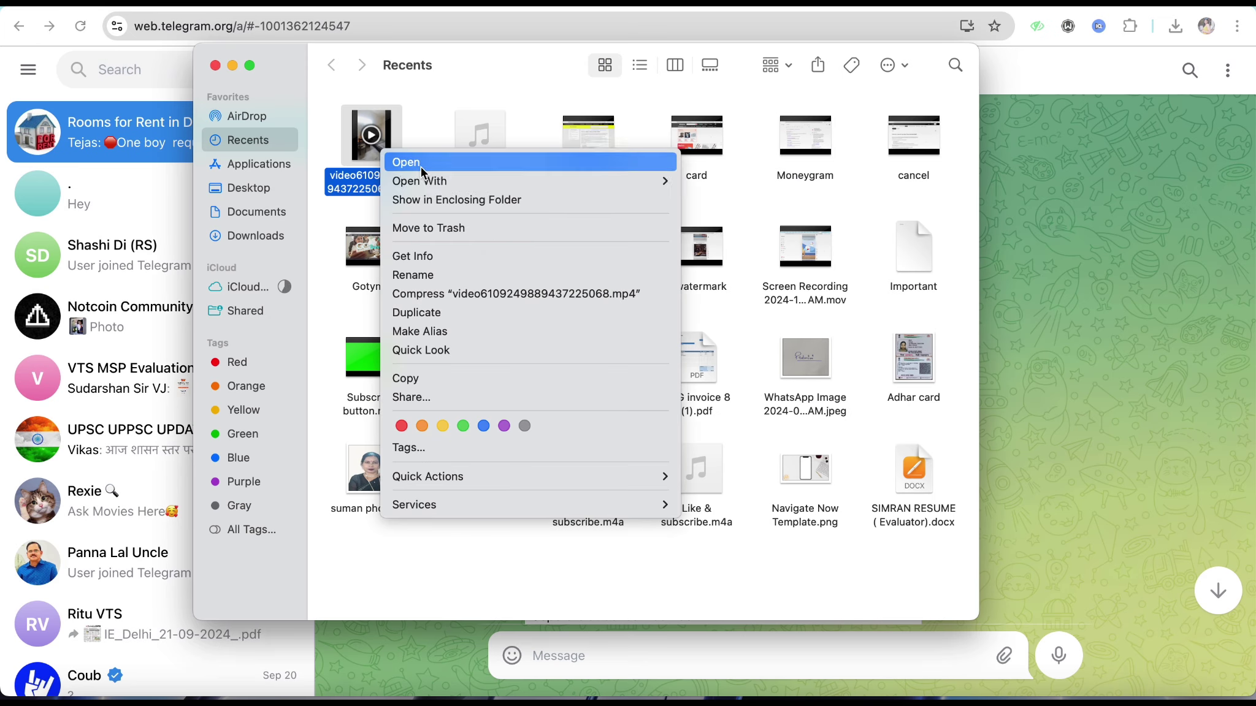
mouse_move(421, 181)
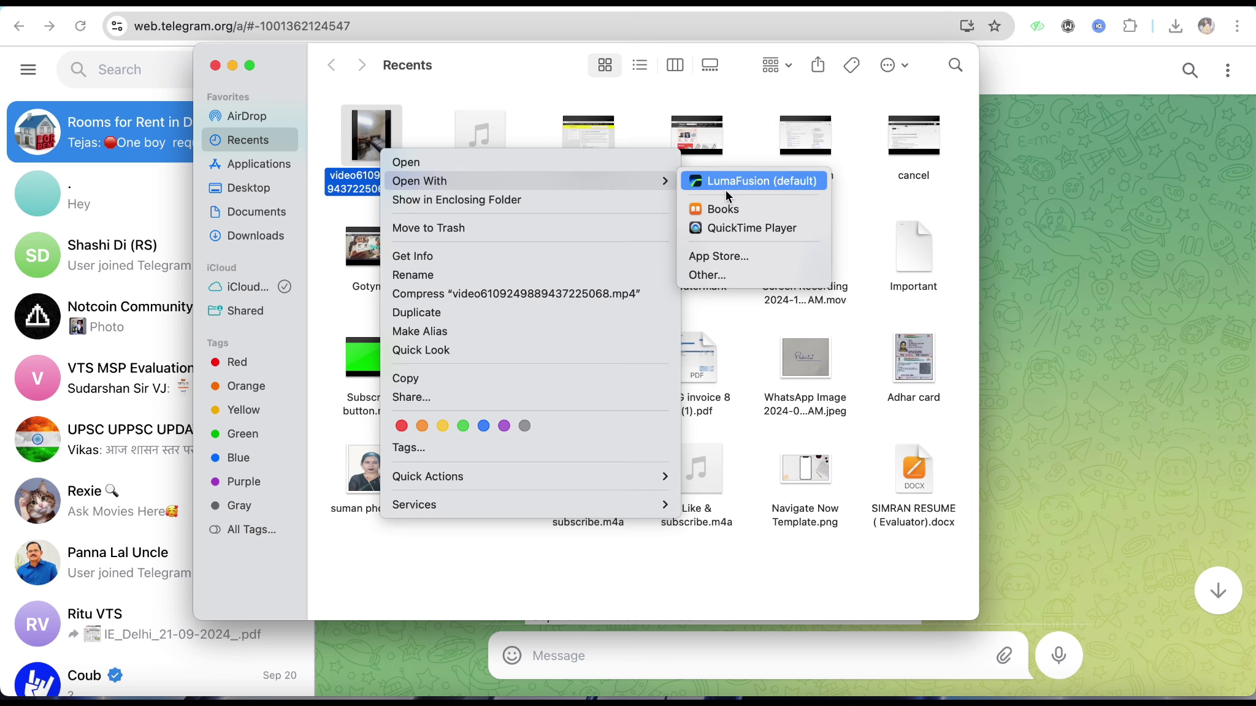
Open the 22-second room video in QuickTime Player, ready at 00:00.
left_click(734, 225)
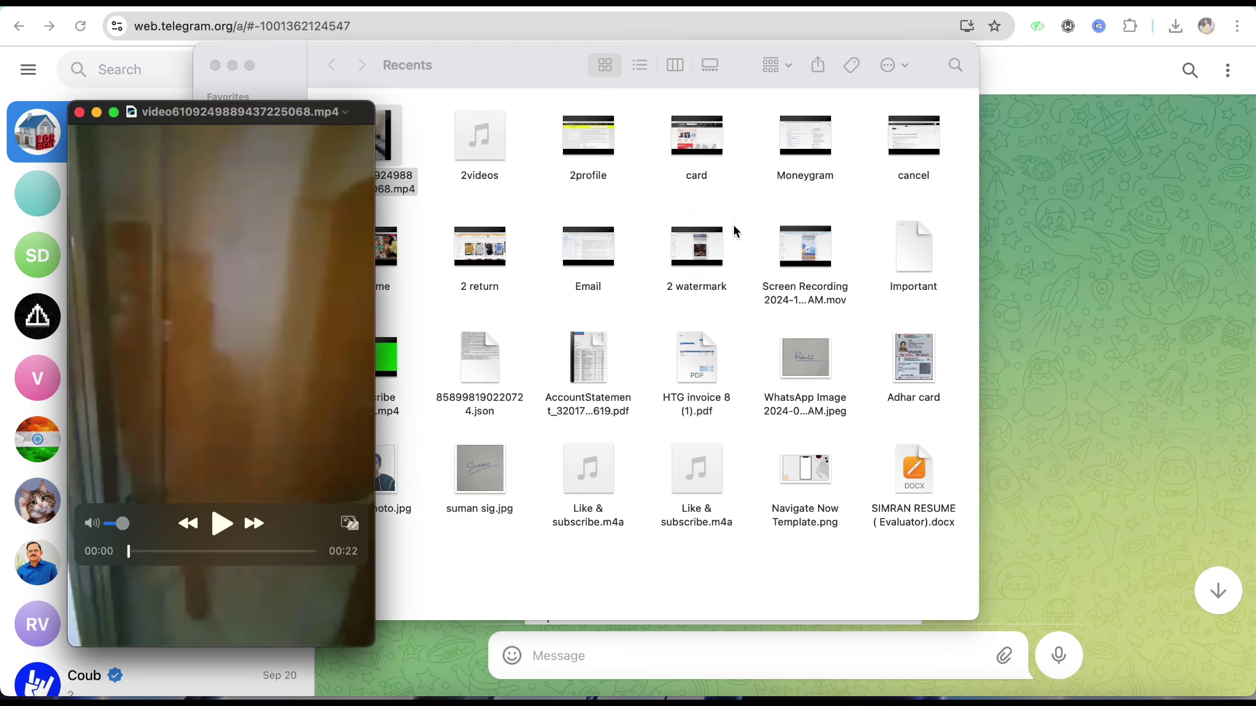